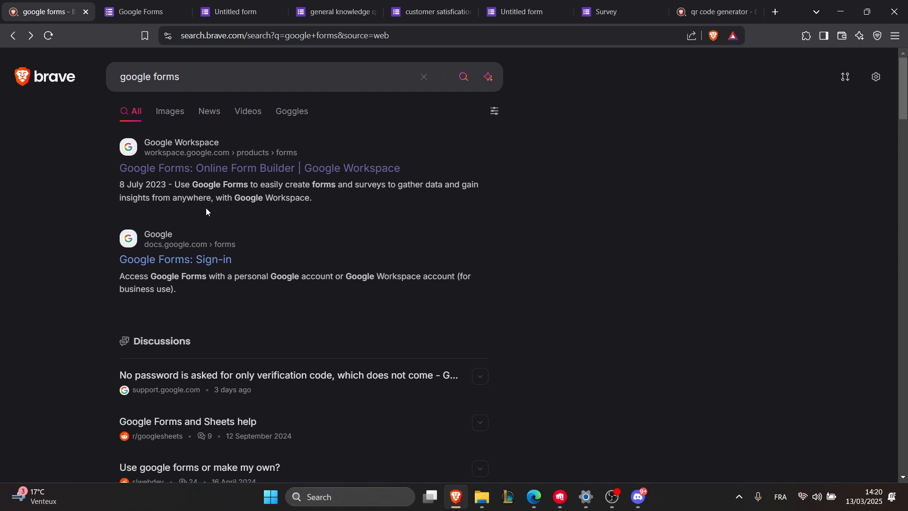
Open the Google Forms product page from the search results, choose English for its translation, and switch to the Google Forms home page.
click(196, 171)
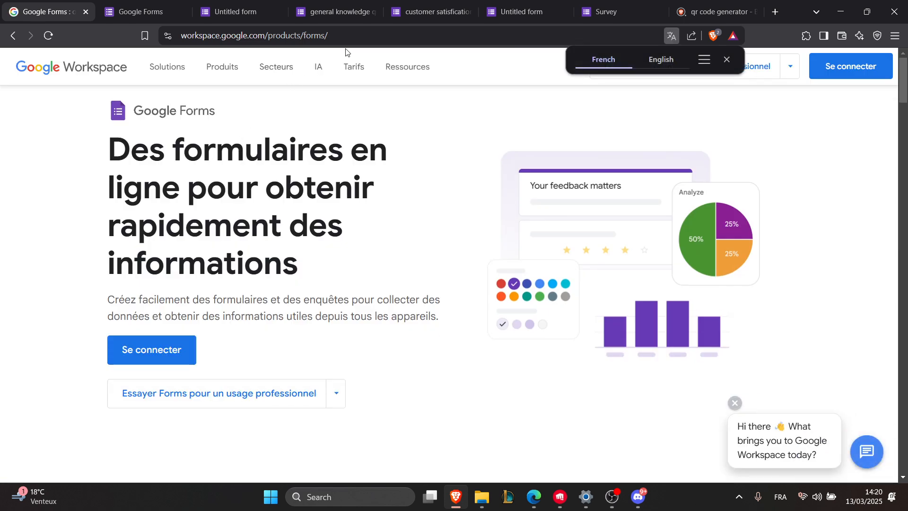
click(664, 59)
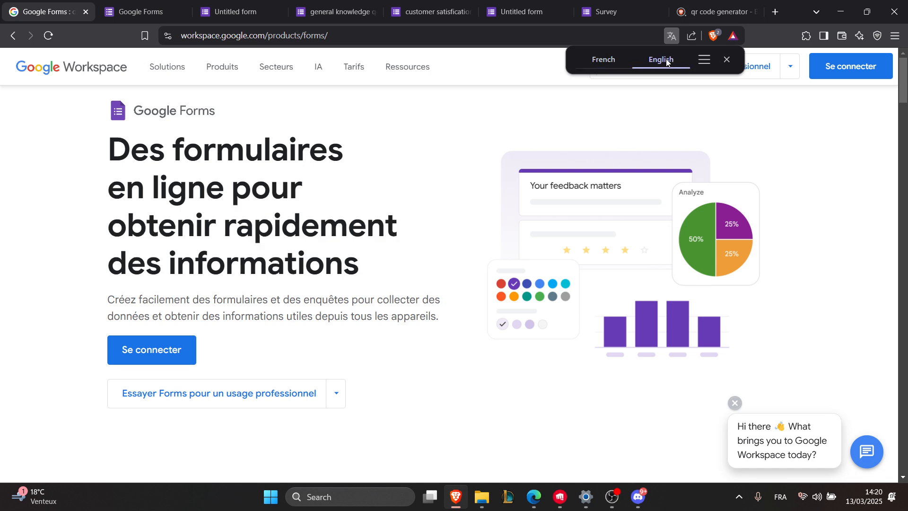
click(150, 10)
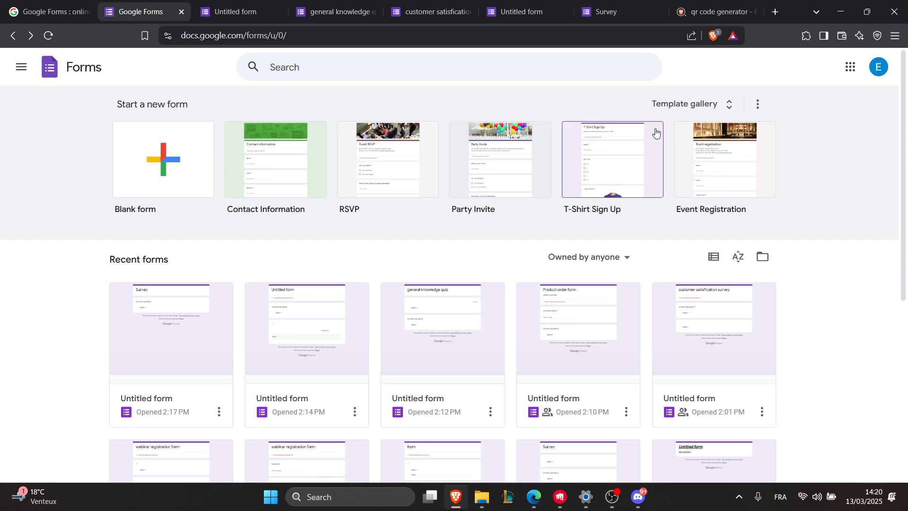
Browse the full template gallery and create a new blank form from it.
click(725, 109)
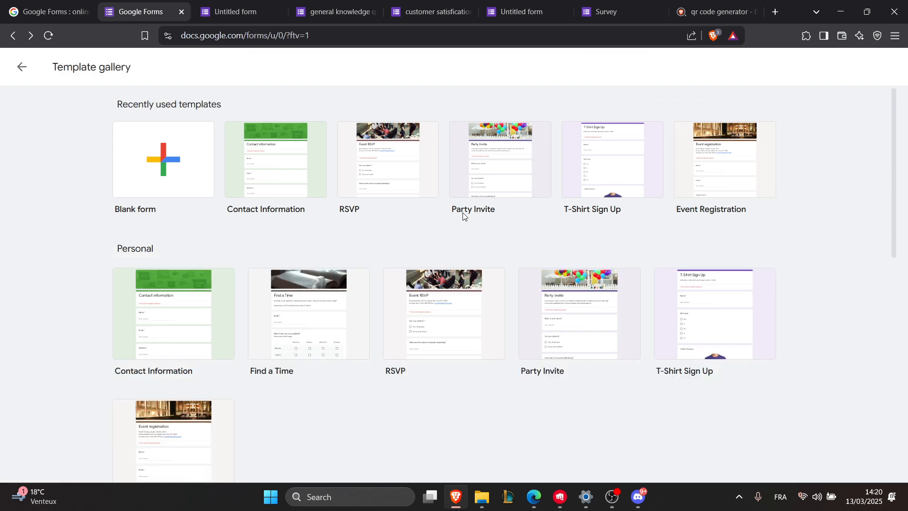
scroll(353, 251, down, 1)
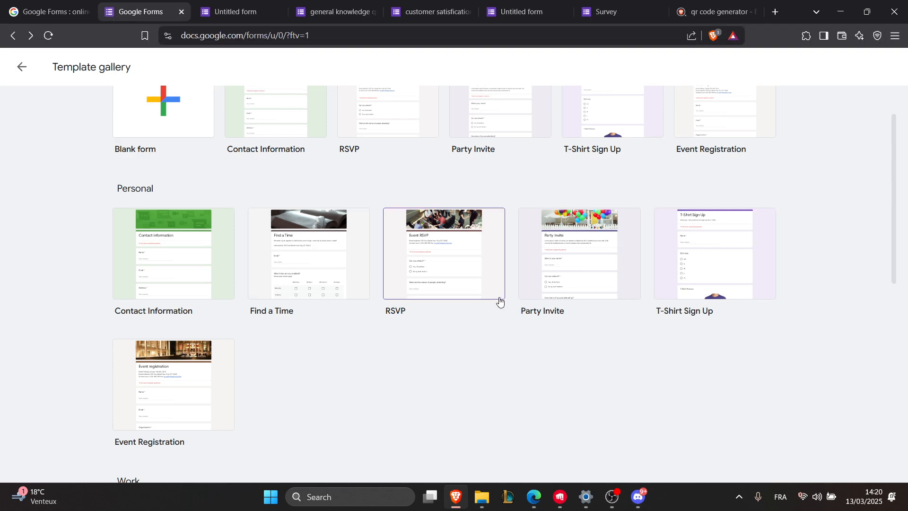
scroll(497, 303, down, 6)
scroll(479, 302, down, 2)
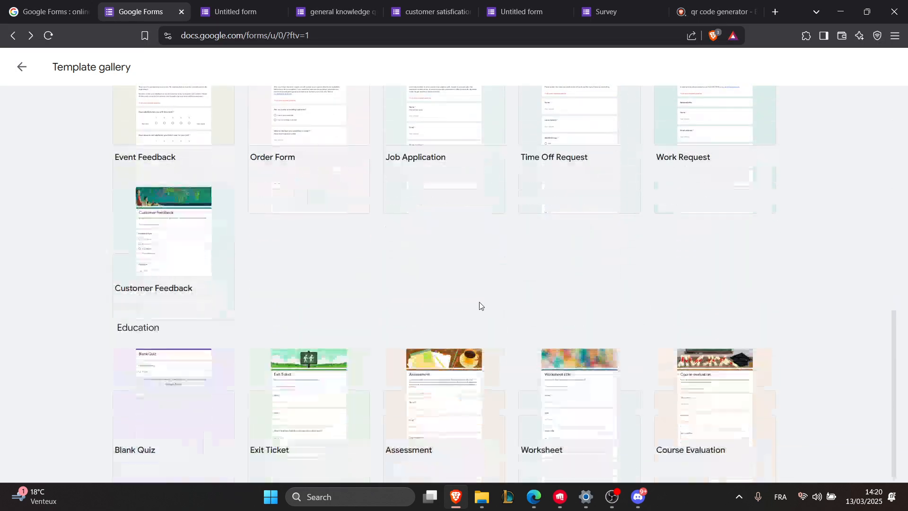
scroll(477, 303, up, 7)
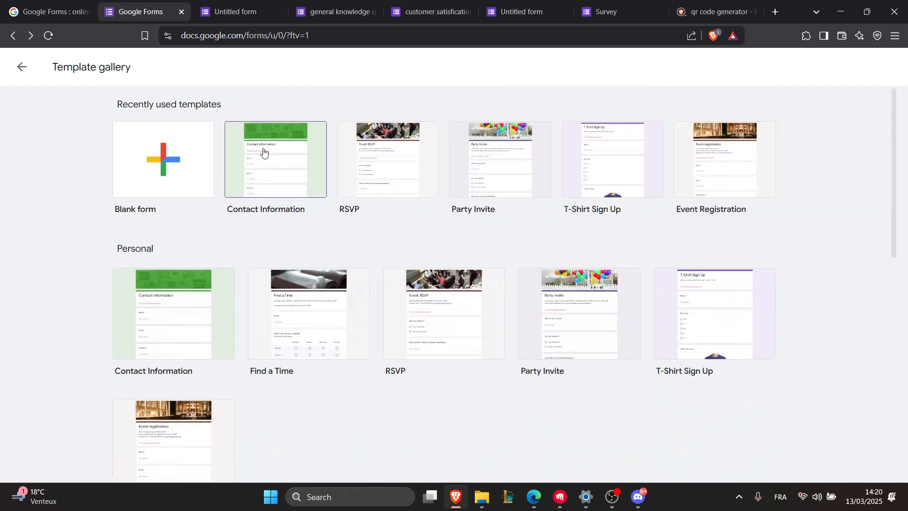
click(154, 140)
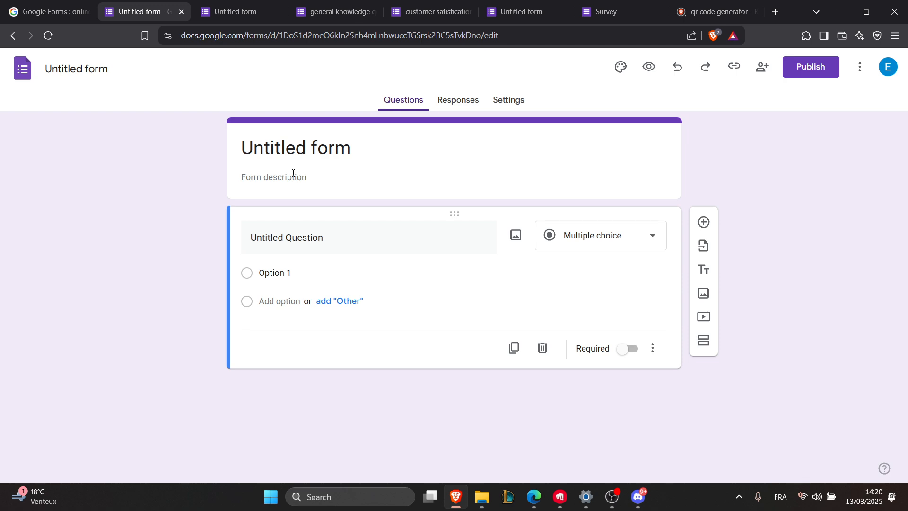
Append "Customer satifaction survey" to the form's title.
click(354, 151)
drag(354, 150, 225, 159)
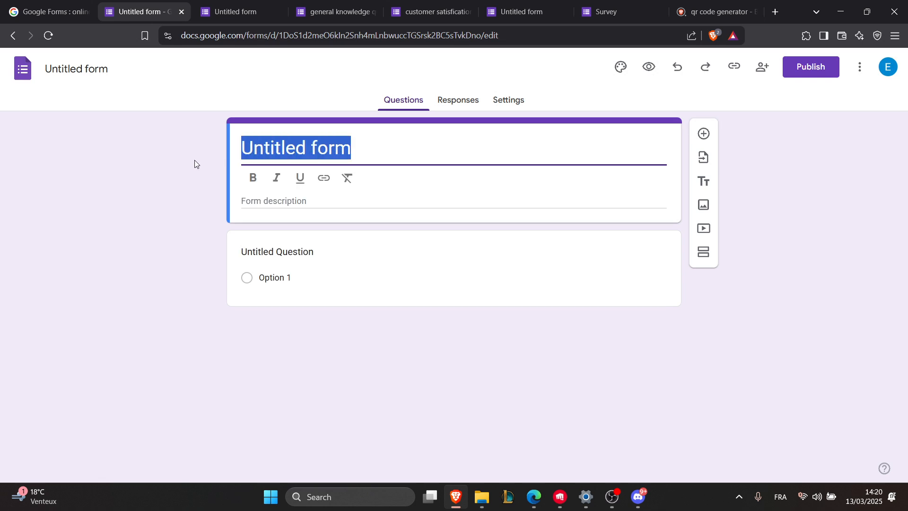
key(BackSpace)
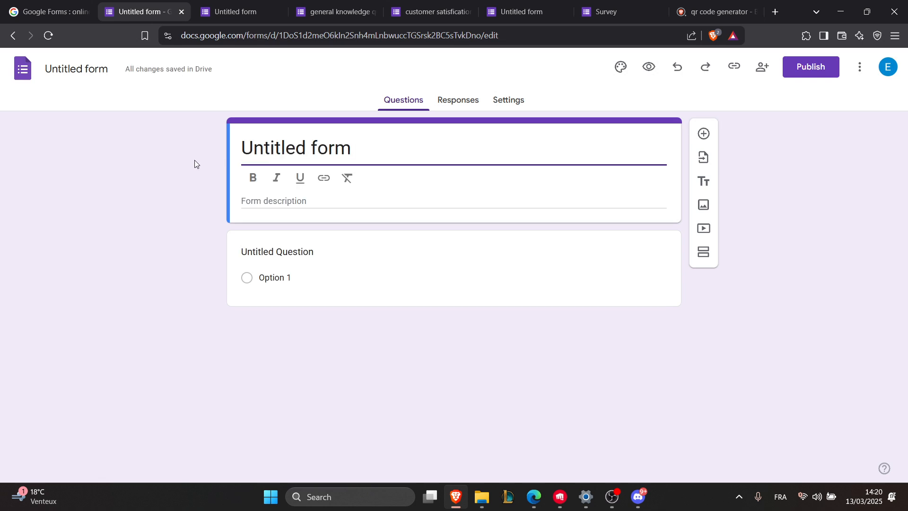
key(F12)
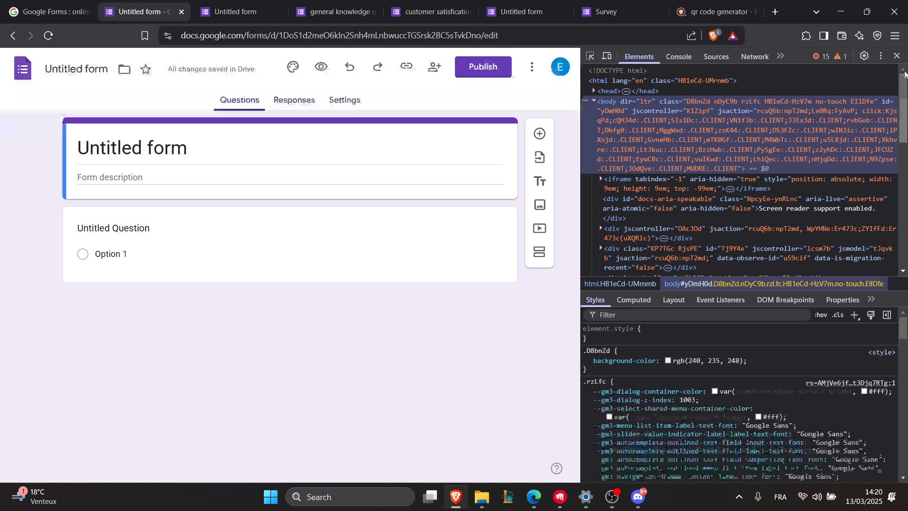
key(F12)
drag(448, 151, 168, 165)
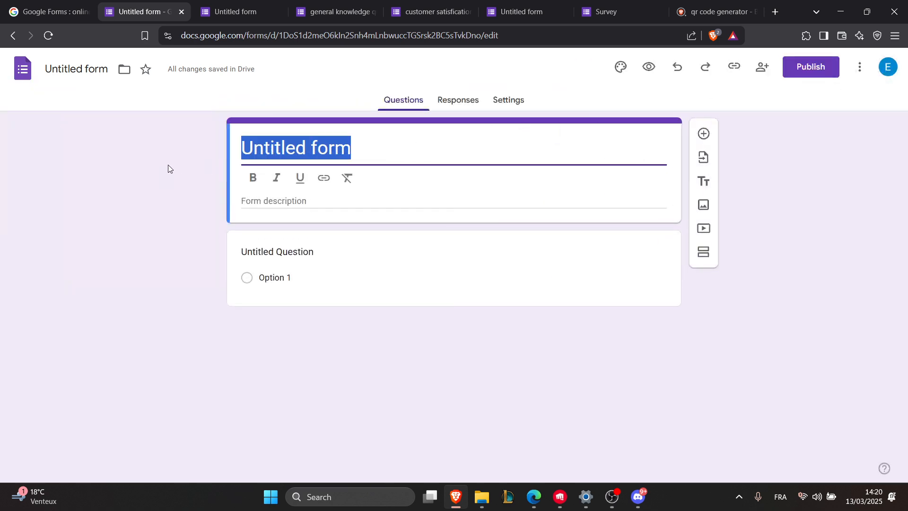
key(BackSpace)
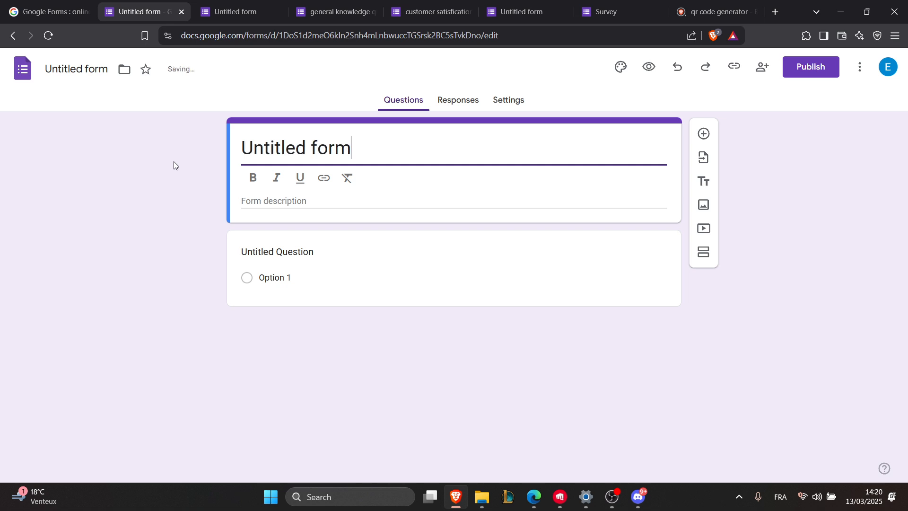
text(Custome)
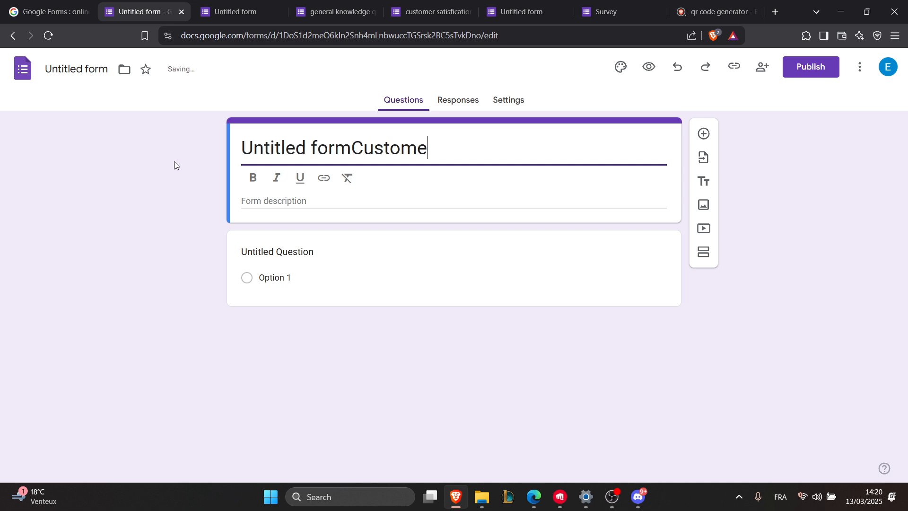
text(r sa)
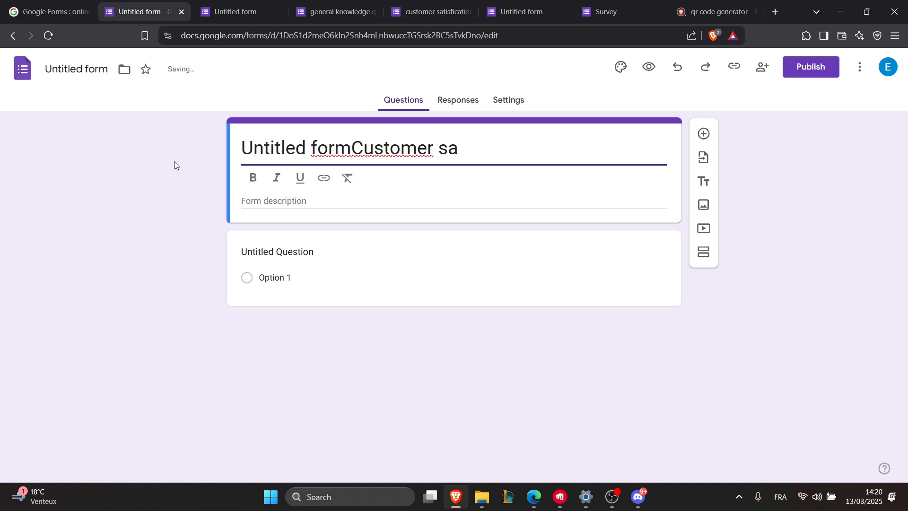
text(tifacti)
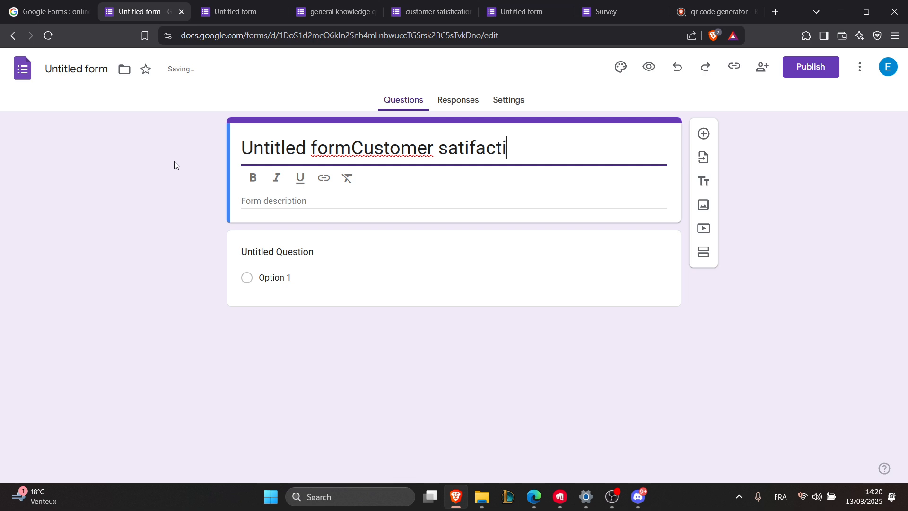
text(on survey)
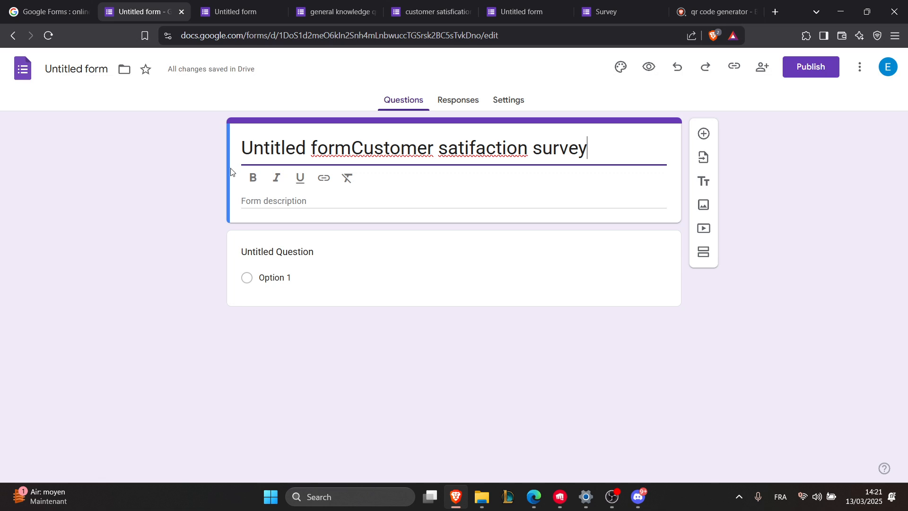
Add a multiple-choice question directly below the form header, review the available question types, and make the new question required.
click(266, 202)
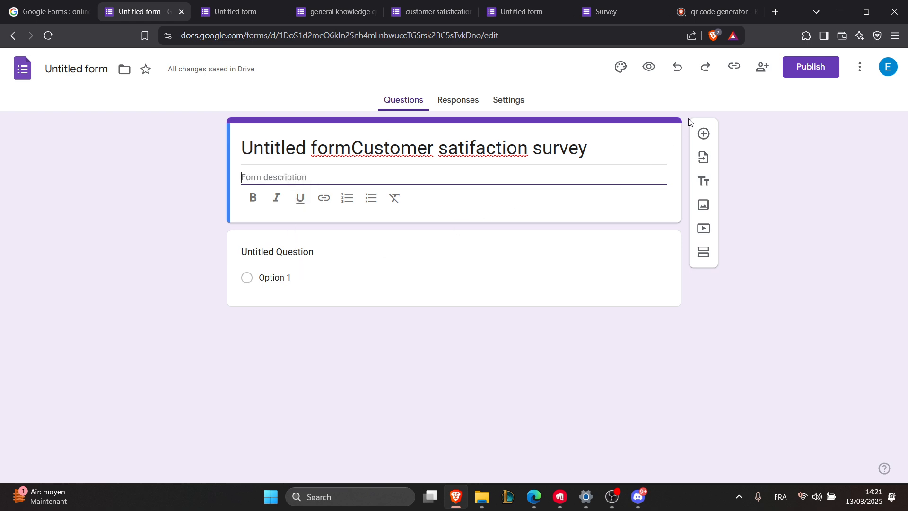
click(702, 133)
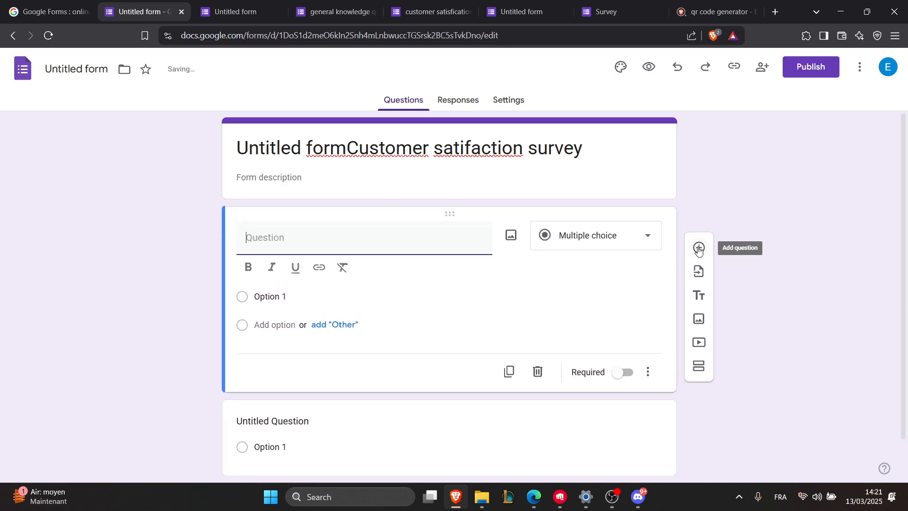
click(631, 245)
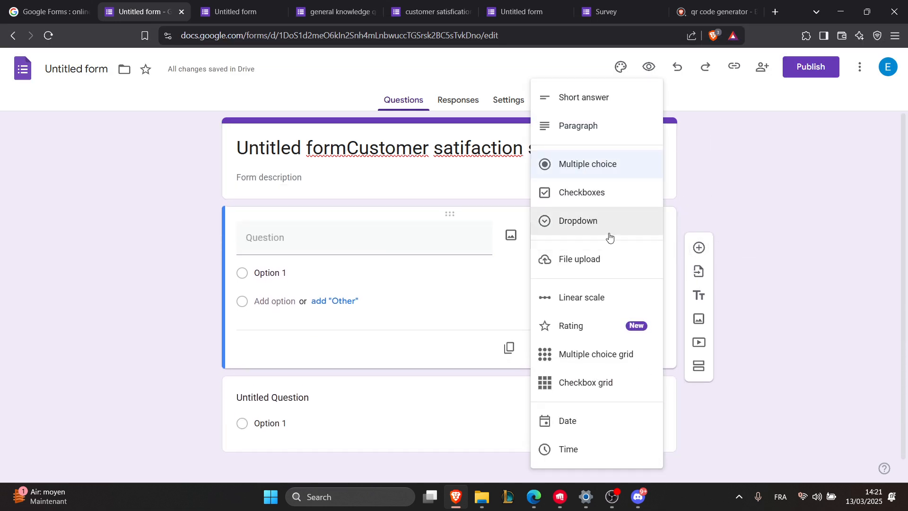
click(522, 253)
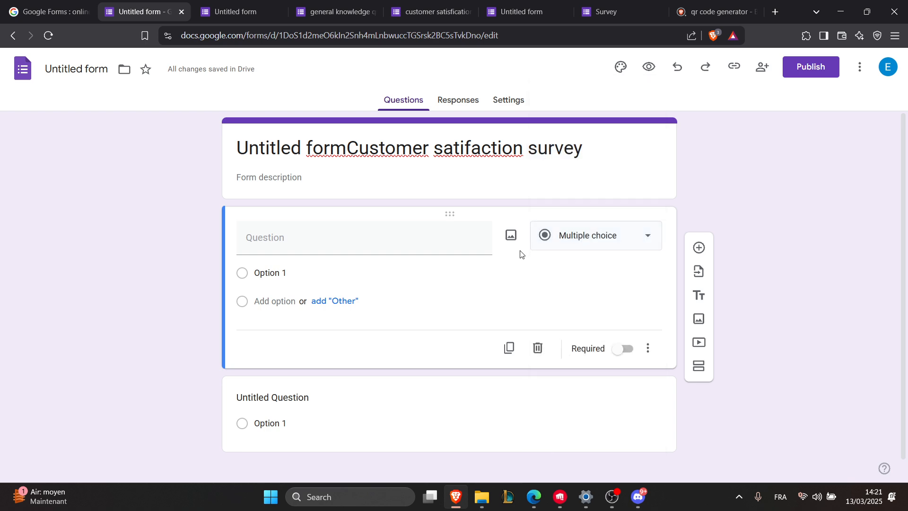
click(555, 238)
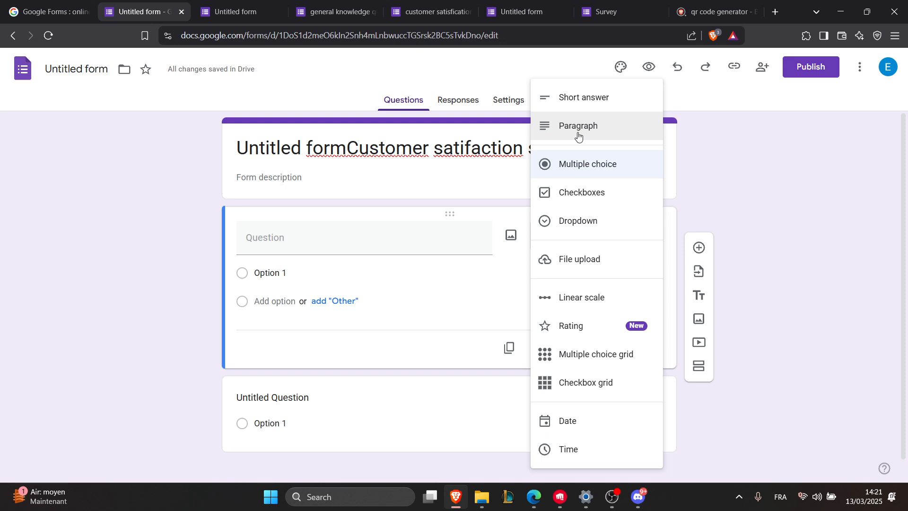
click(441, 402)
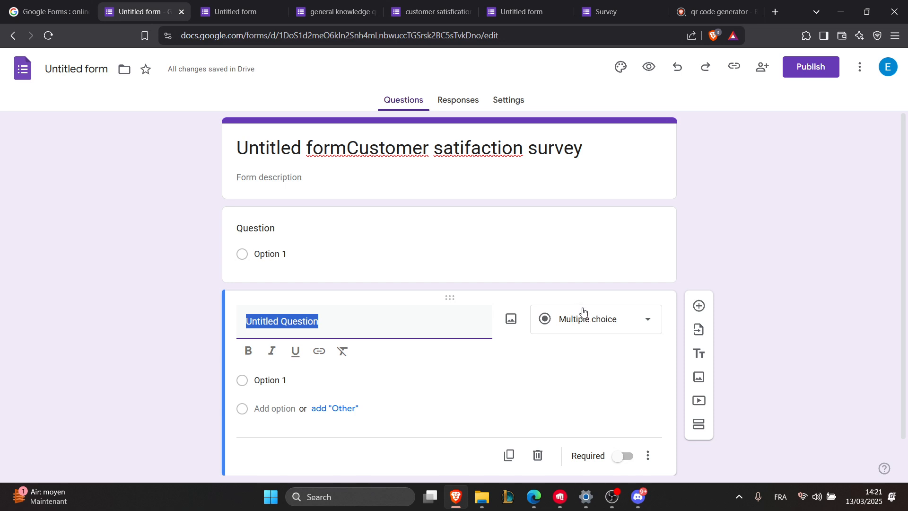
click(573, 229)
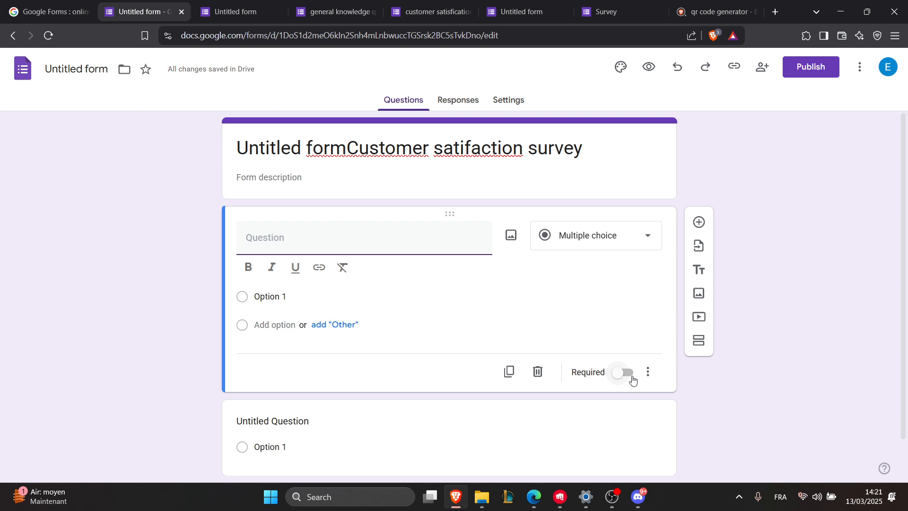
click(632, 376)
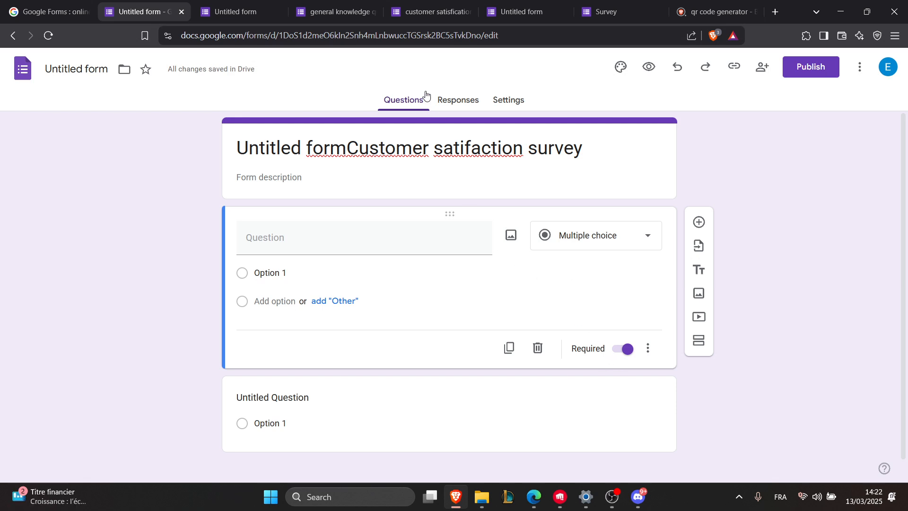
Turn on email notifications for new responses to the form.
click(455, 100)
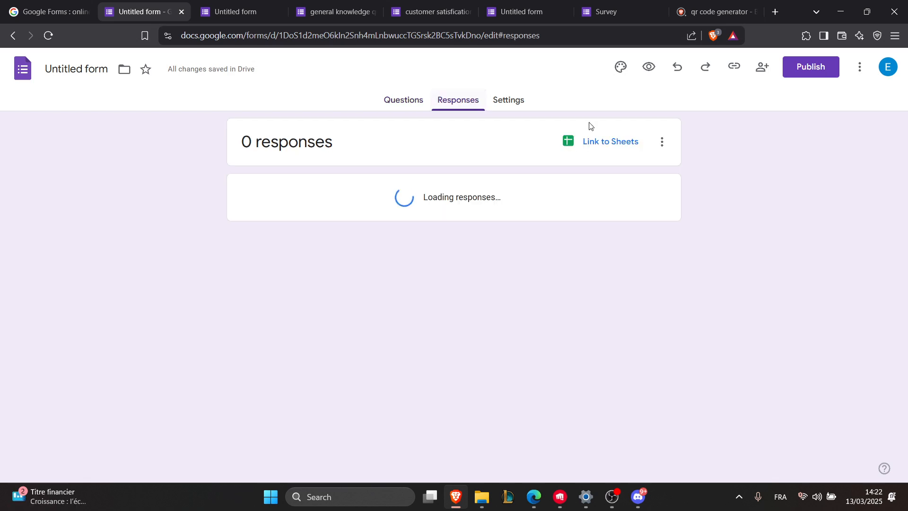
click(662, 143)
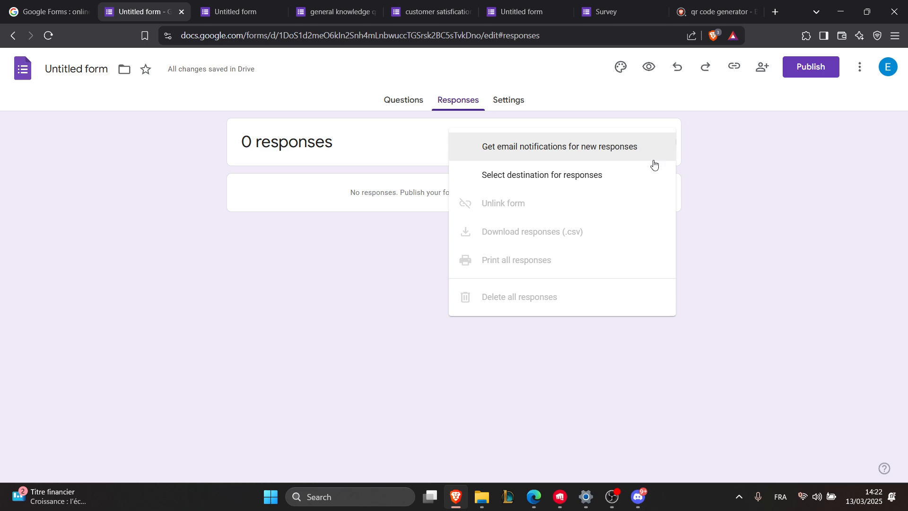
click(545, 156)
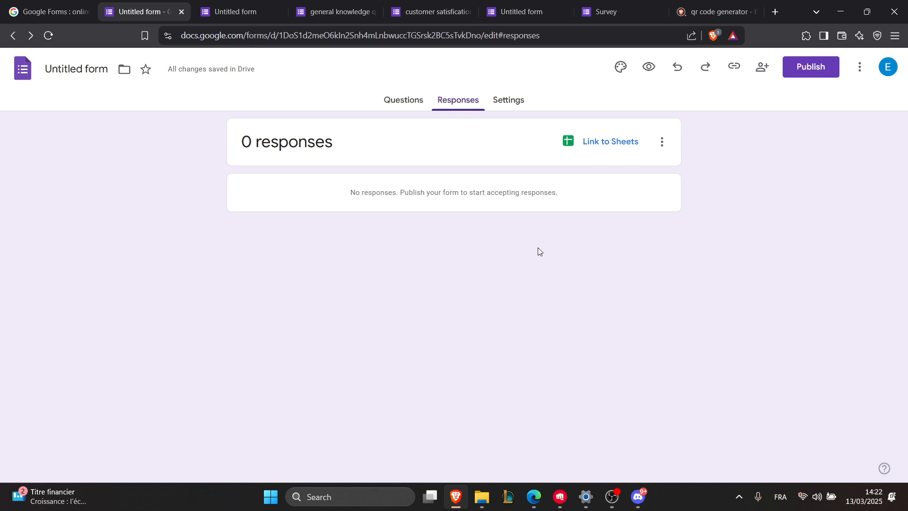
Show the form's theme options and publish the form with responders set to anyone with the link.
click(621, 67)
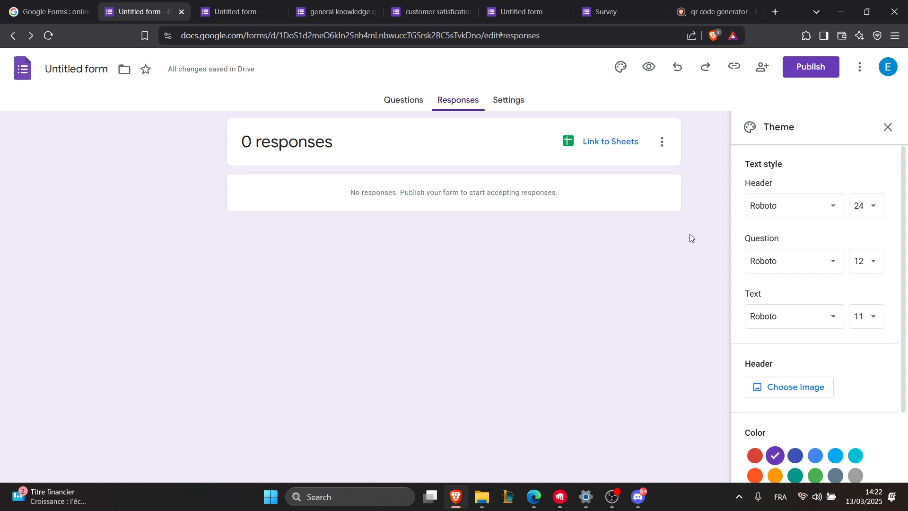
click(787, 69)
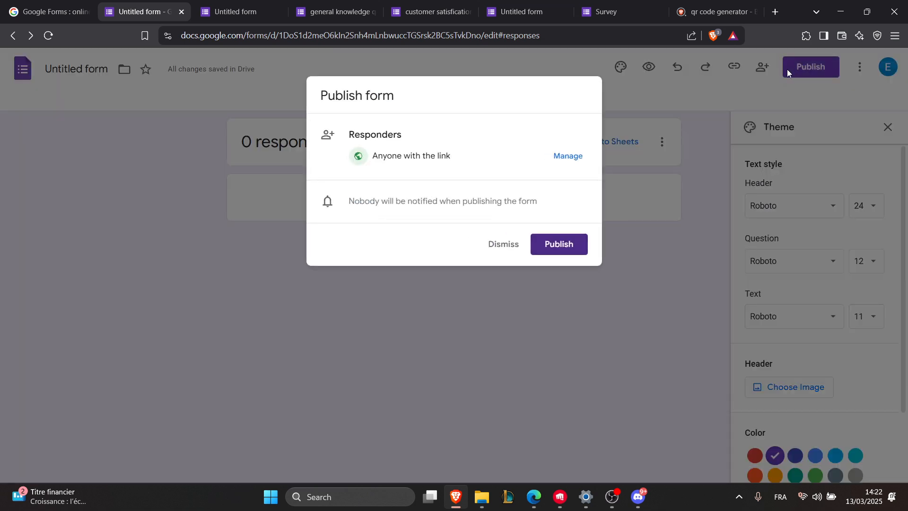
click(561, 244)
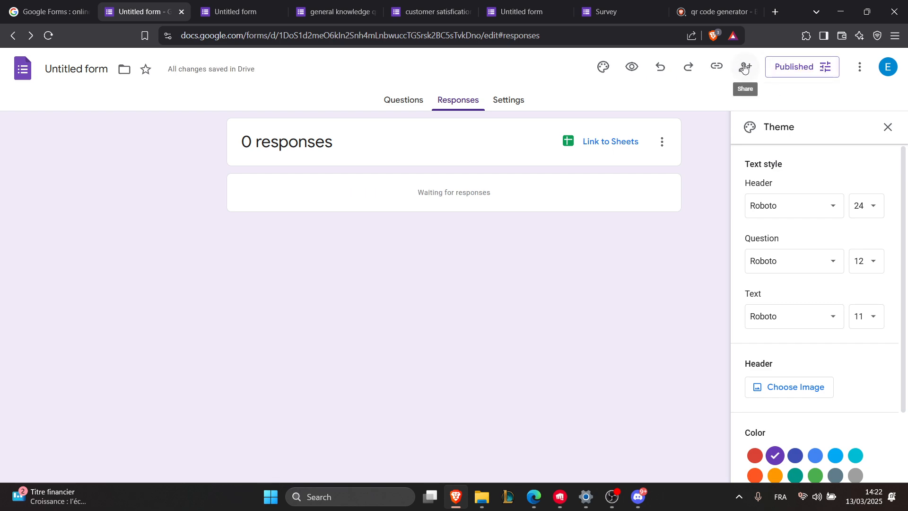
Set the form's editor view access to "Anyone with the link" and copy the responder link.
click(745, 69)
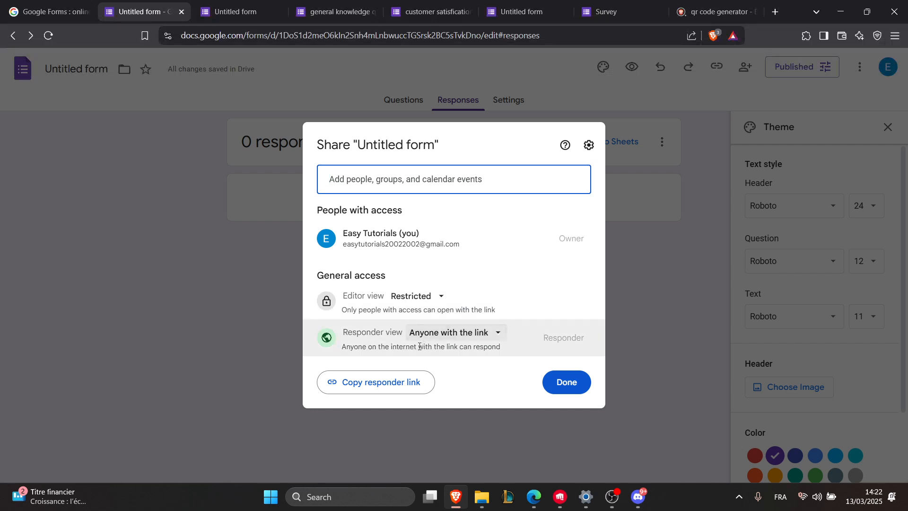
click(420, 299)
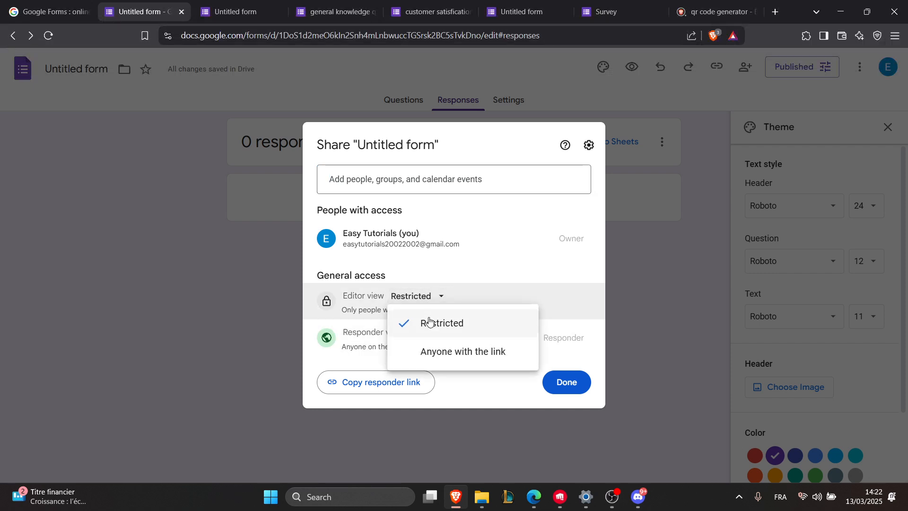
click(423, 350)
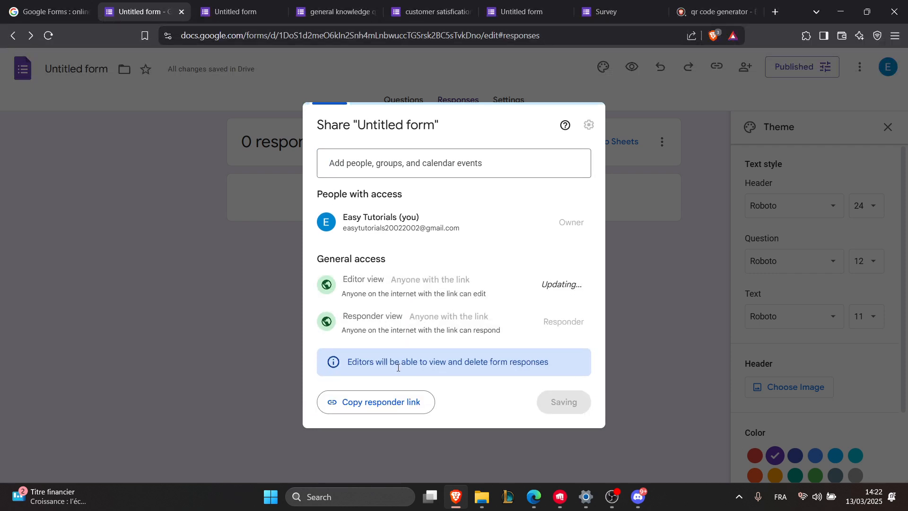
click(371, 402)
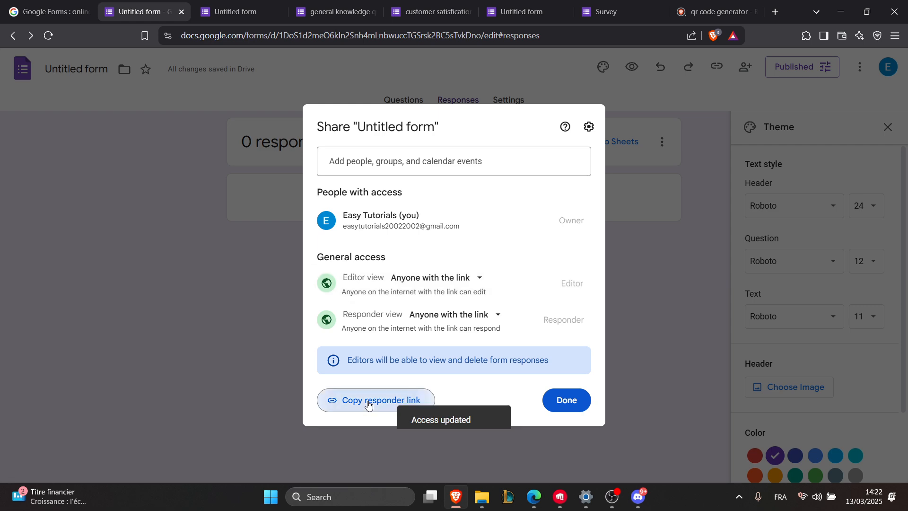
click(561, 402)
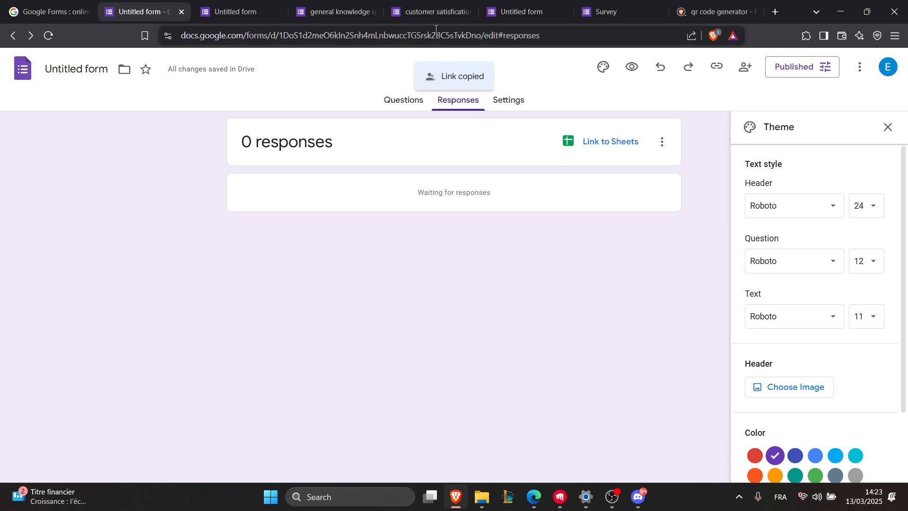
Review the form's questions and its collected responses.
click(417, 107)
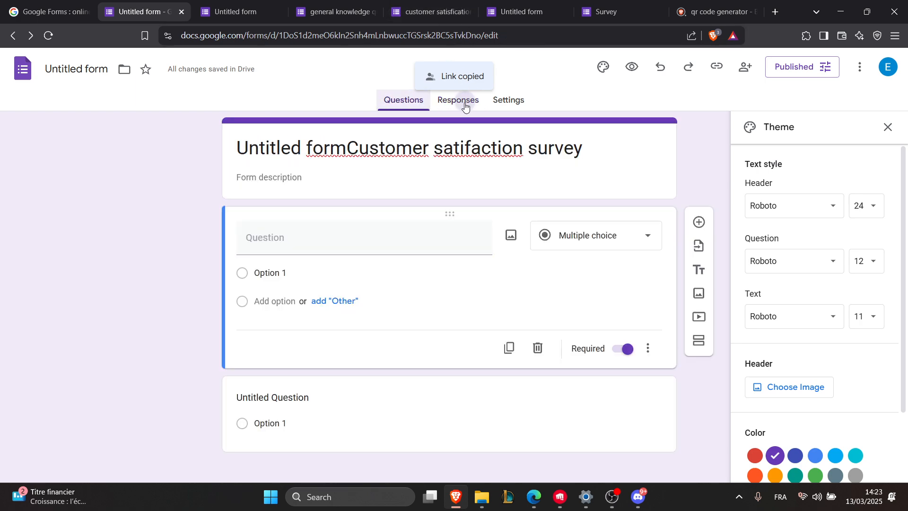
click(465, 104)
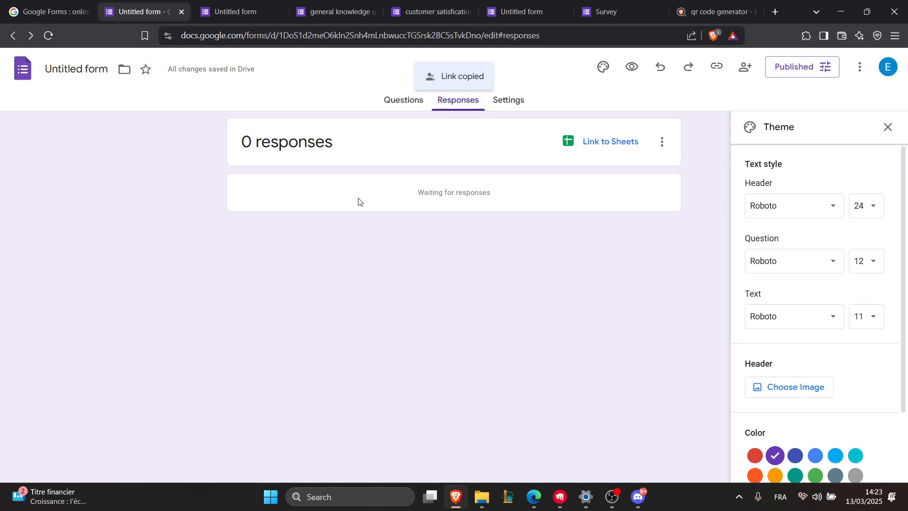